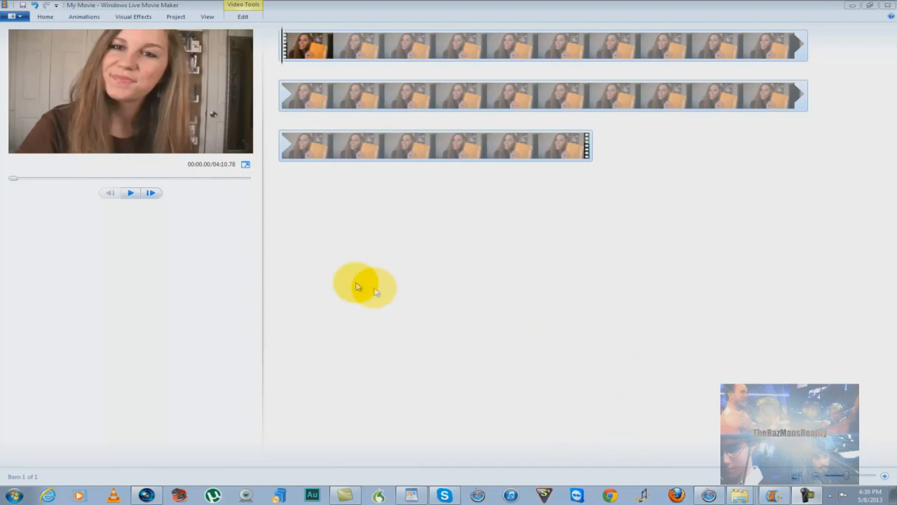
Play the video to about 15.04 seconds and set the clip's start point there
click(130, 194)
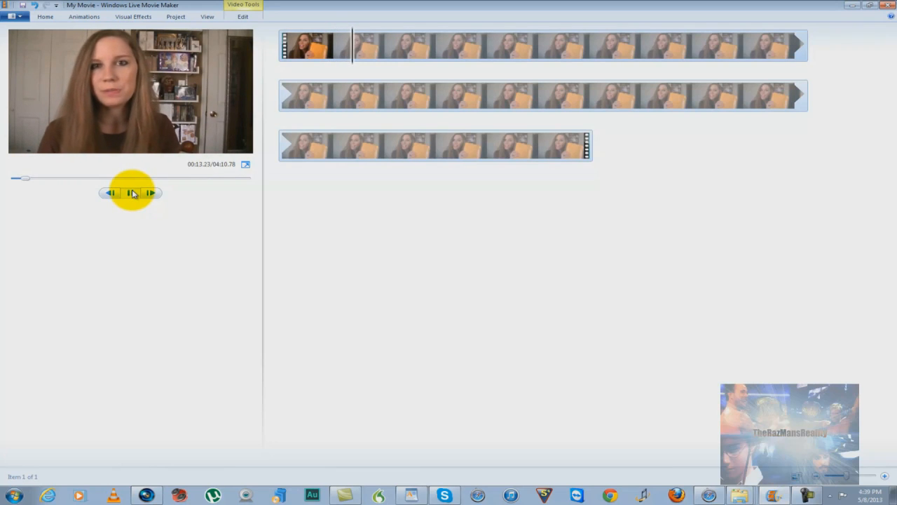
click(133, 192)
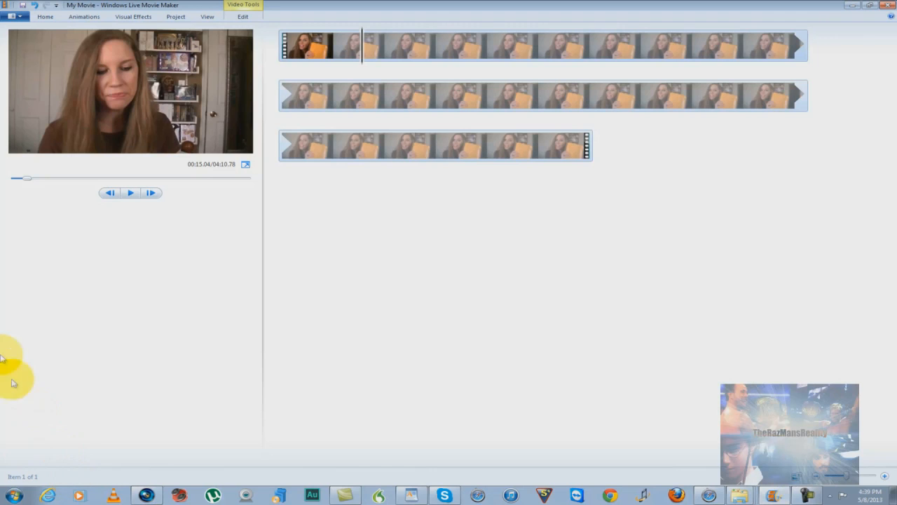
click(244, 18)
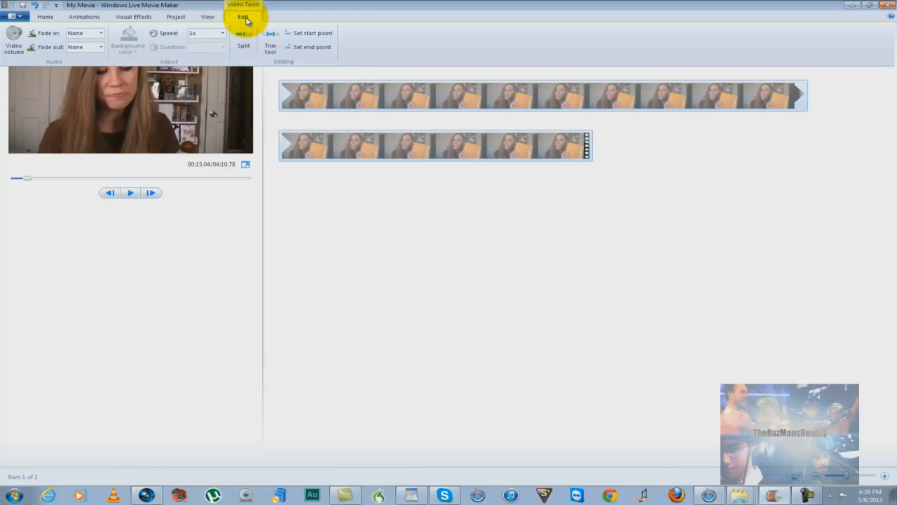
click(298, 37)
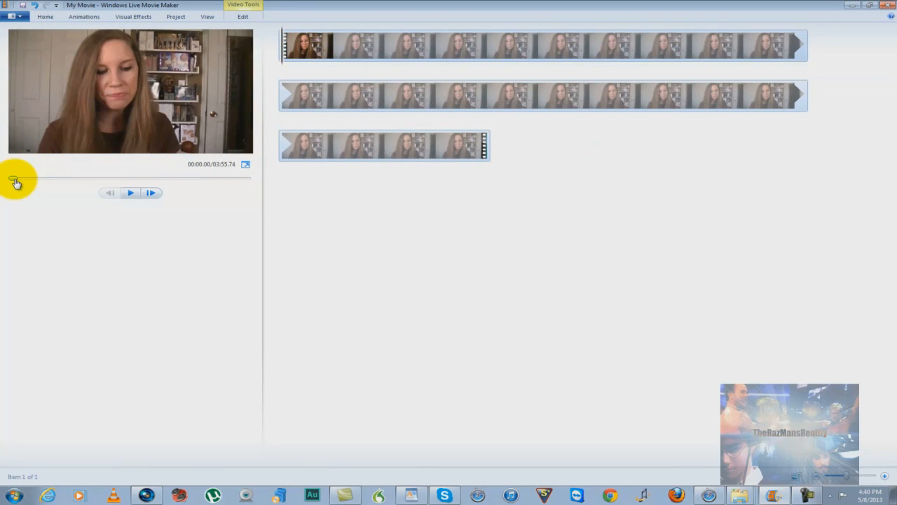
Play the trimmed clip to about 18.85 seconds and set its end point there
click(129, 200)
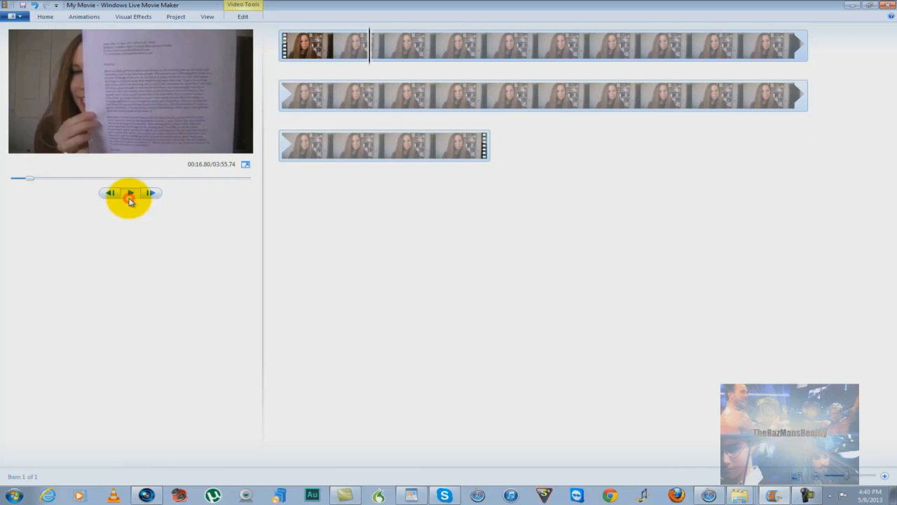
click(129, 195)
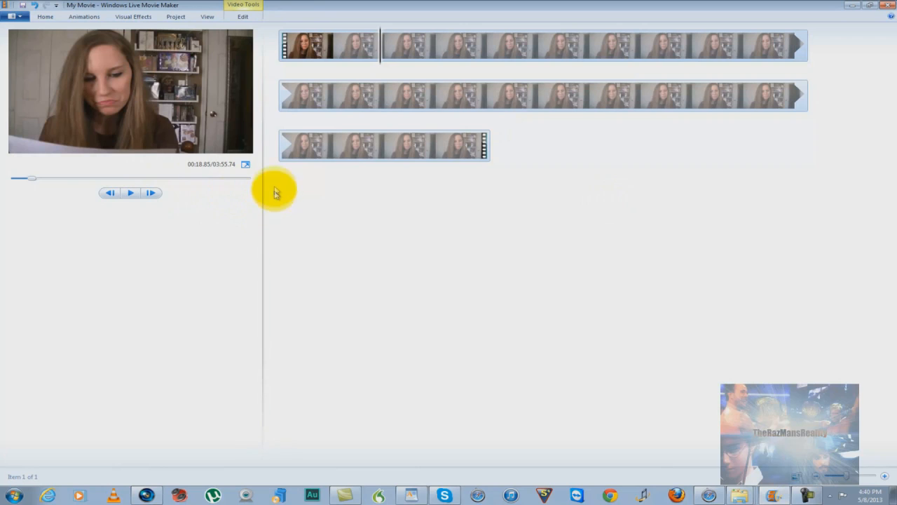
double_click(242, 17)
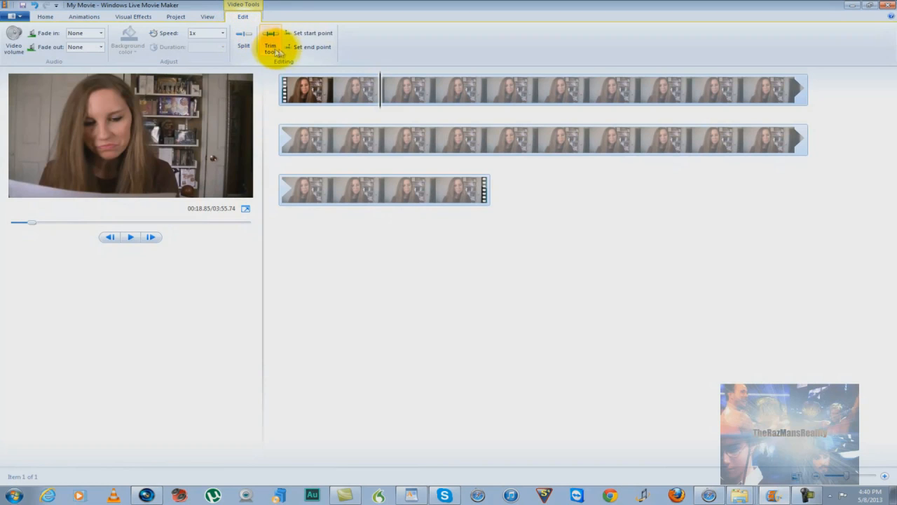
click(308, 47)
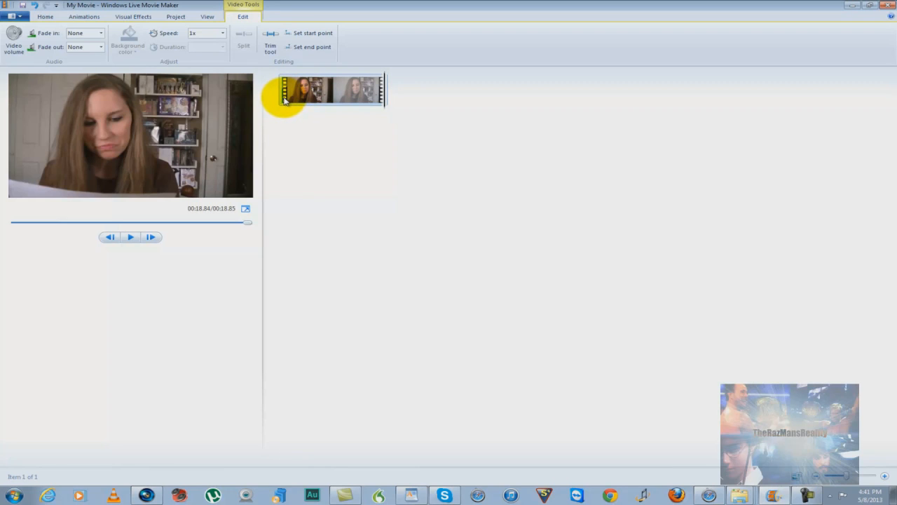
Preview the trimmed clip from start to finish and return the playhead to the beginning
click(284, 101)
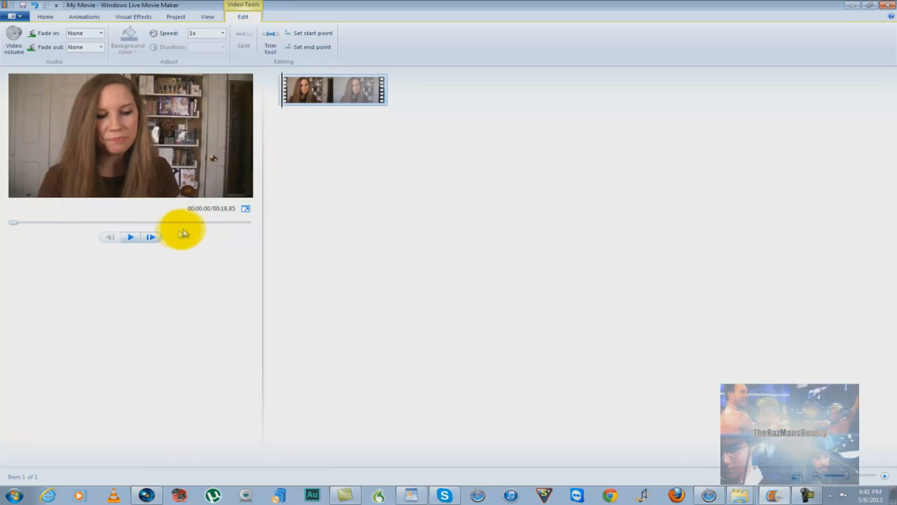
click(130, 236)
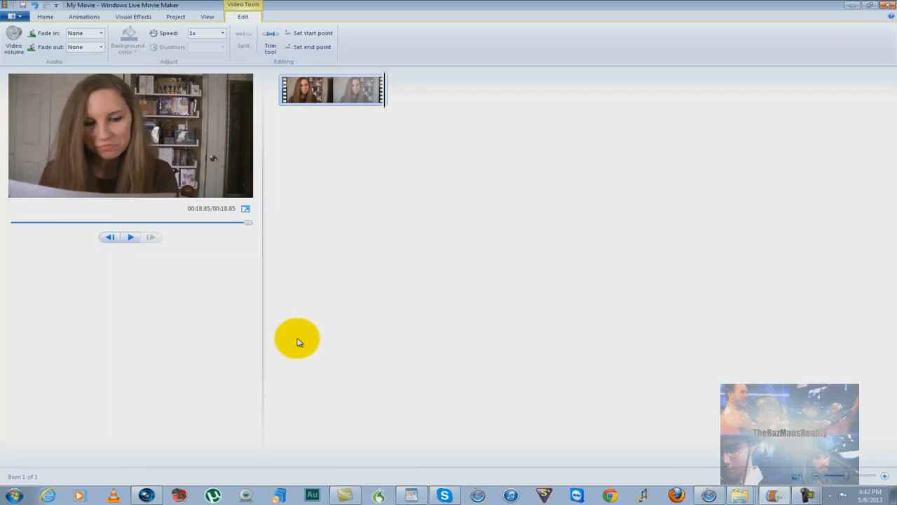
click(112, 239)
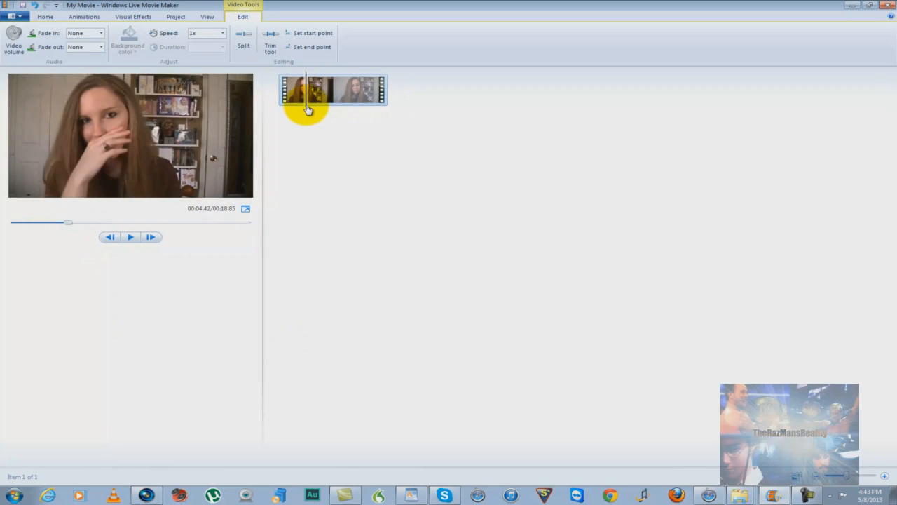
drag(306, 110, 296, 117)
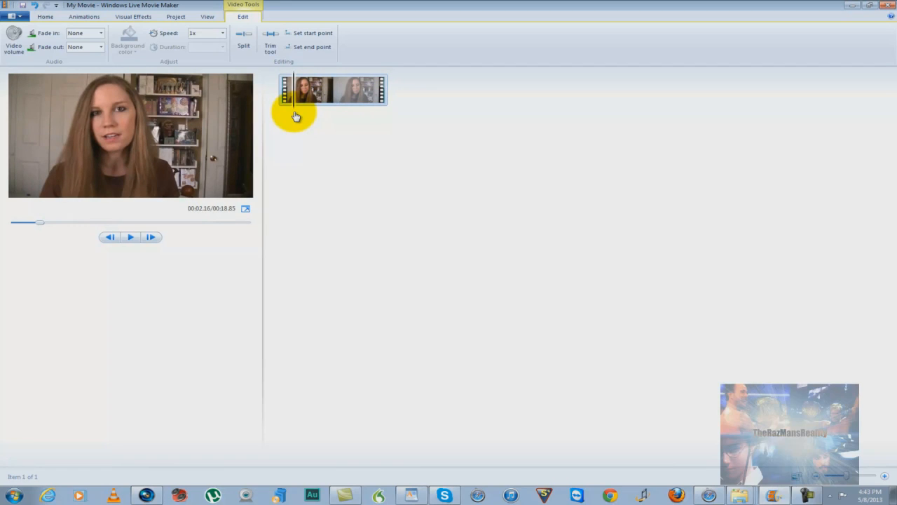
drag(295, 116, 282, 115)
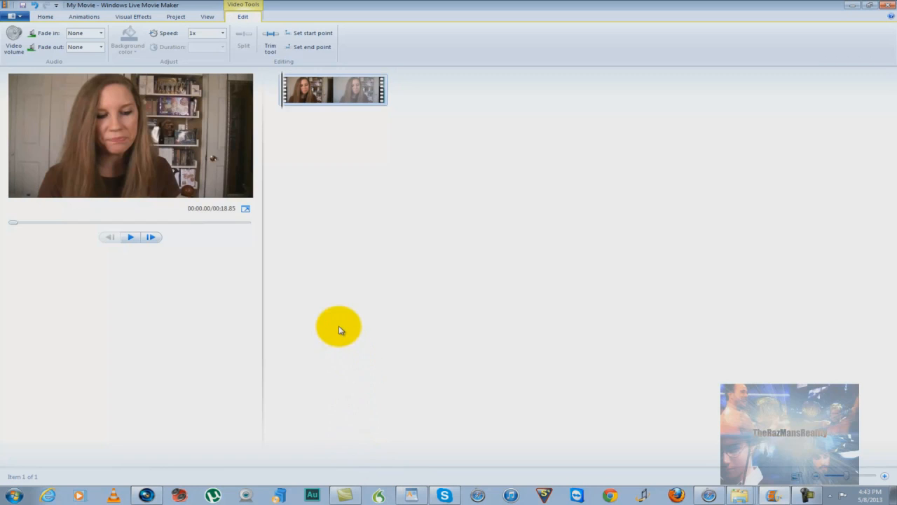
Play the clip to about 9.2 seconds and set its audio fade-in to Medium
click(133, 242)
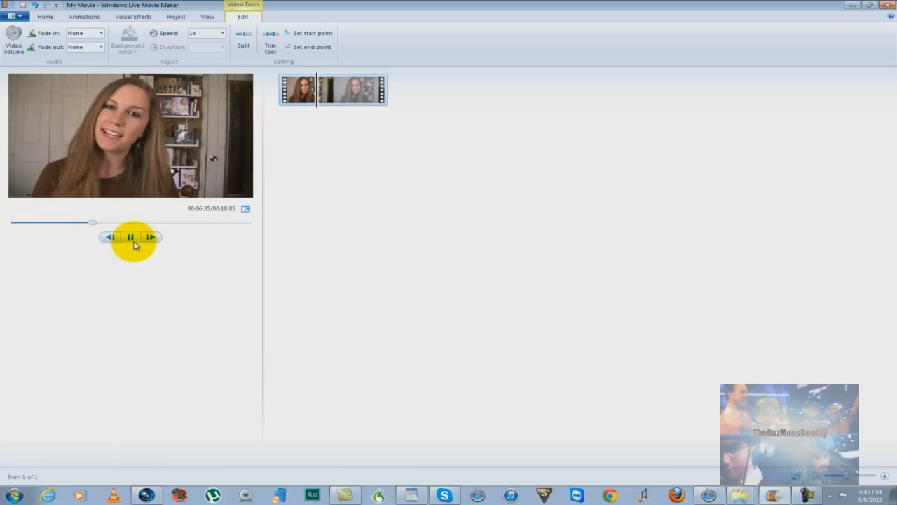
click(134, 243)
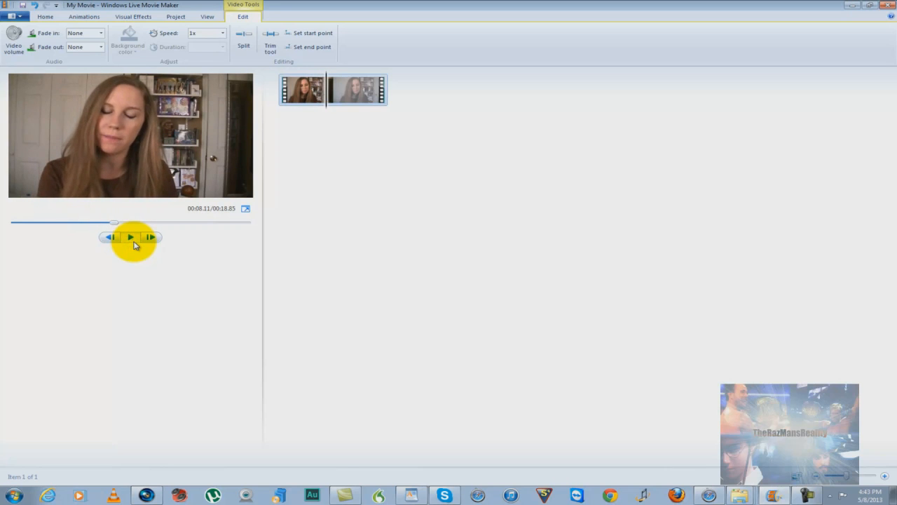
click(135, 242)
click(134, 243)
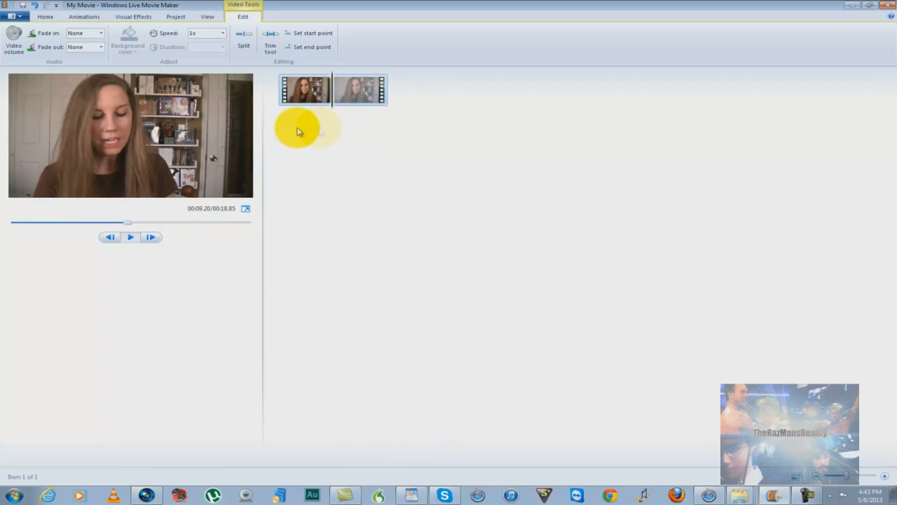
click(101, 38)
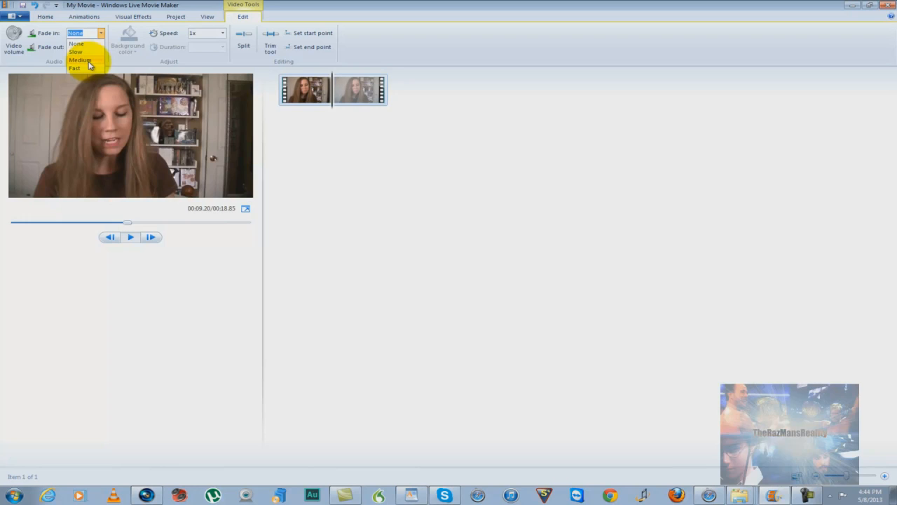
click(89, 63)
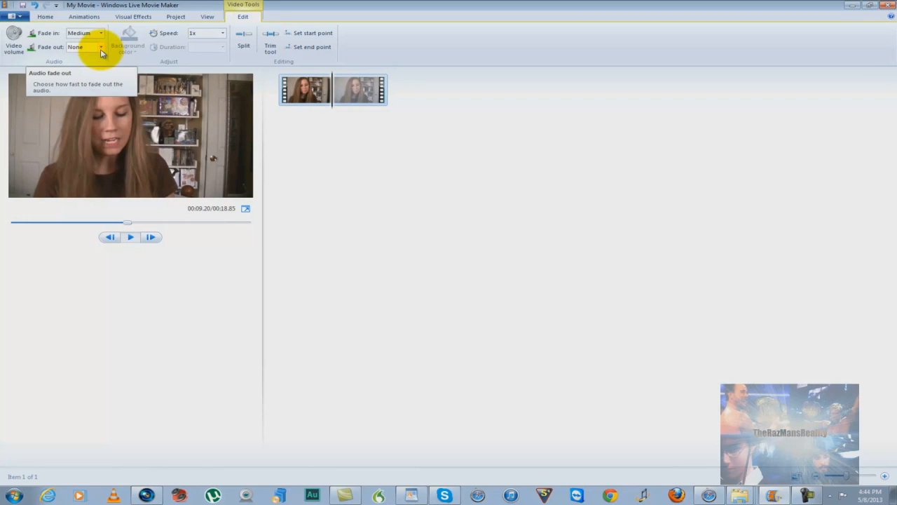
Continue playback to about 14.78 seconds and set the clip's audio fade-out to Medium
click(100, 49)
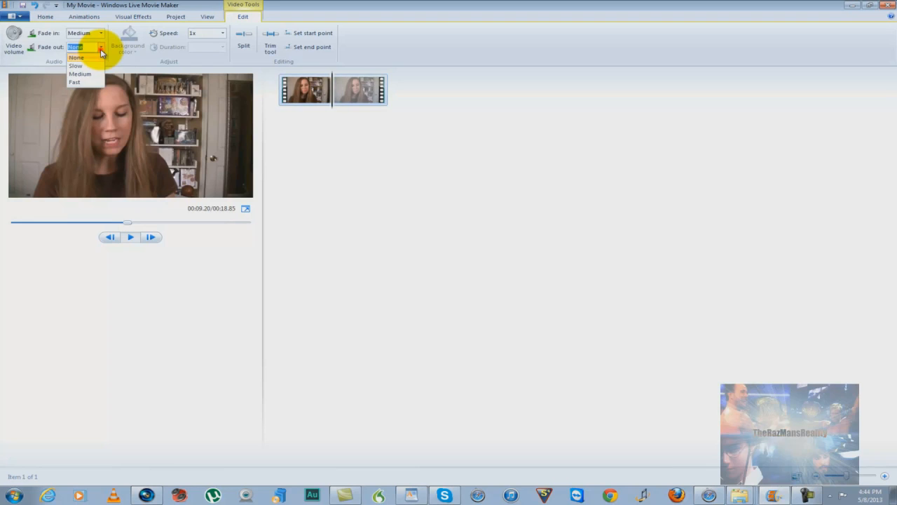
click(129, 238)
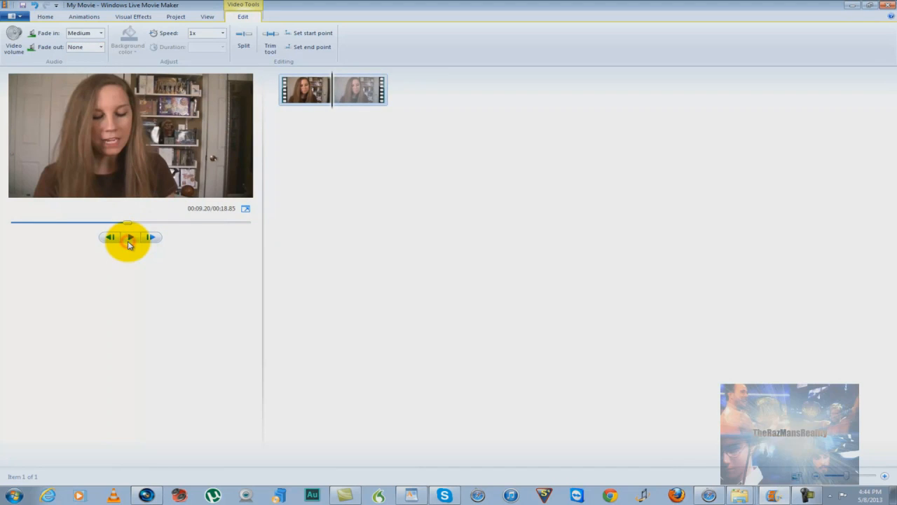
click(129, 239)
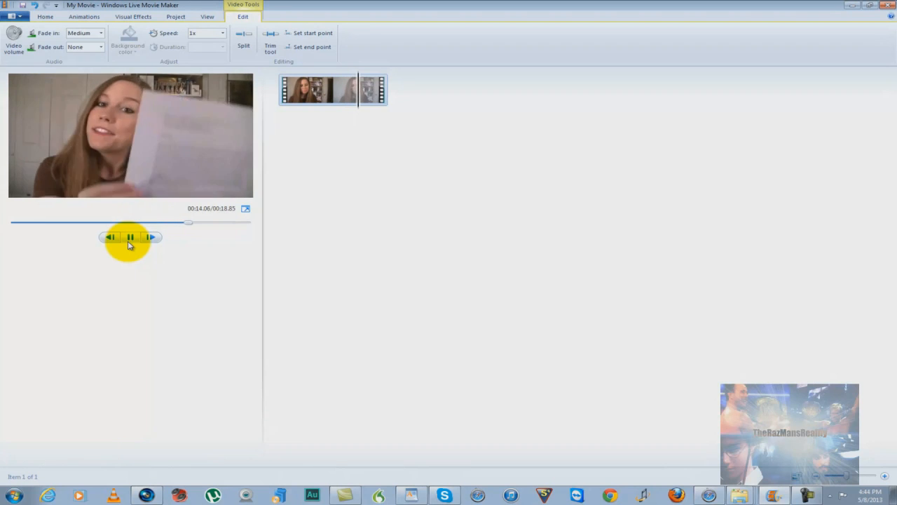
click(129, 241)
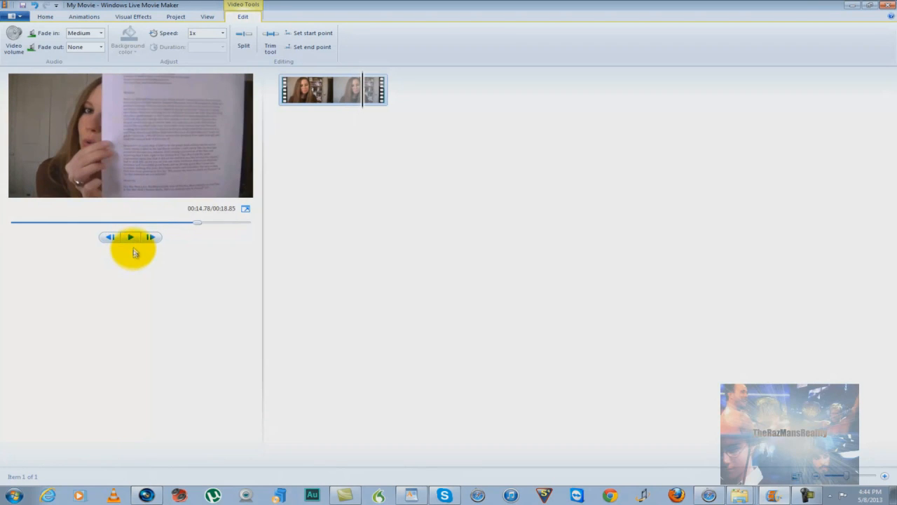
click(100, 49)
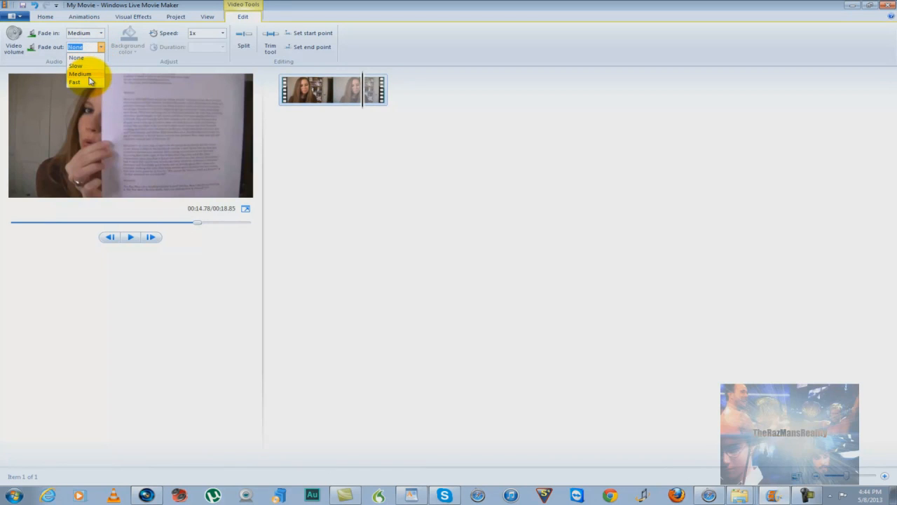
click(89, 74)
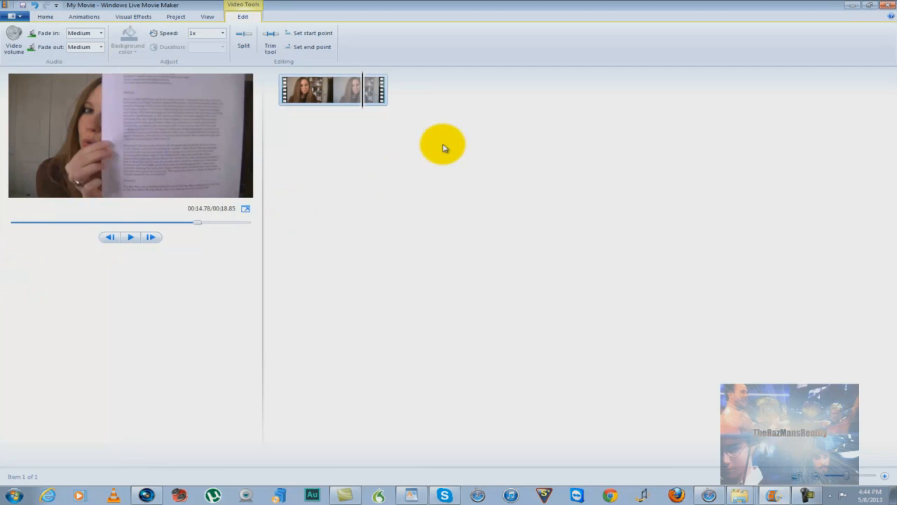
Replay the whole clip from the beginning and review the available animations, visual effects and project aspect ratio options
drag(355, 106, 281, 110)
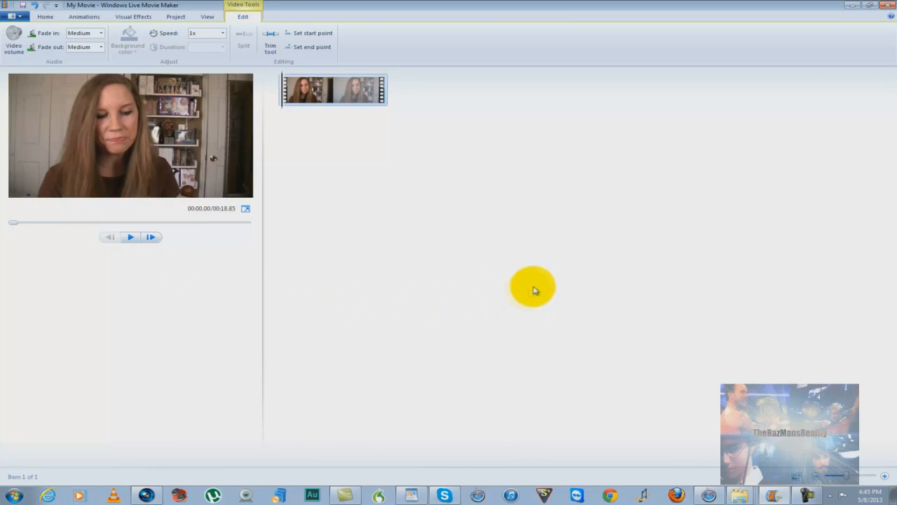
click(133, 240)
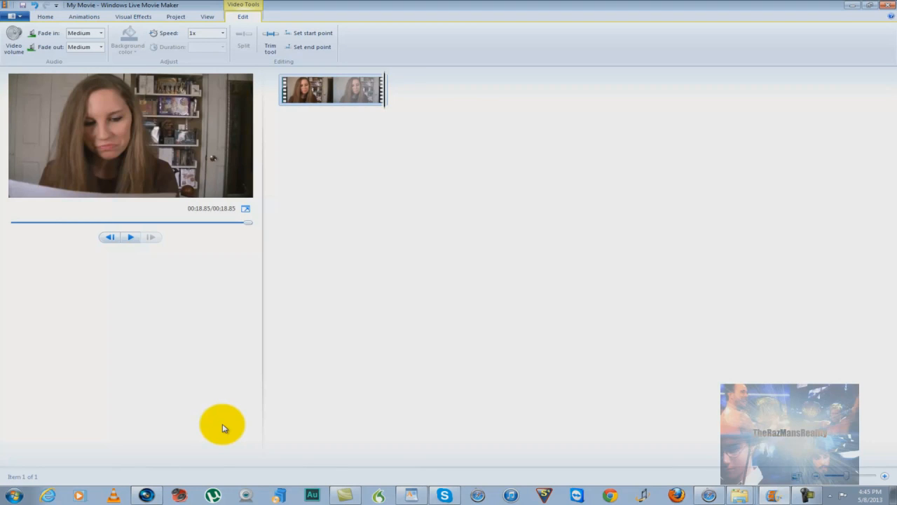
click(81, 17)
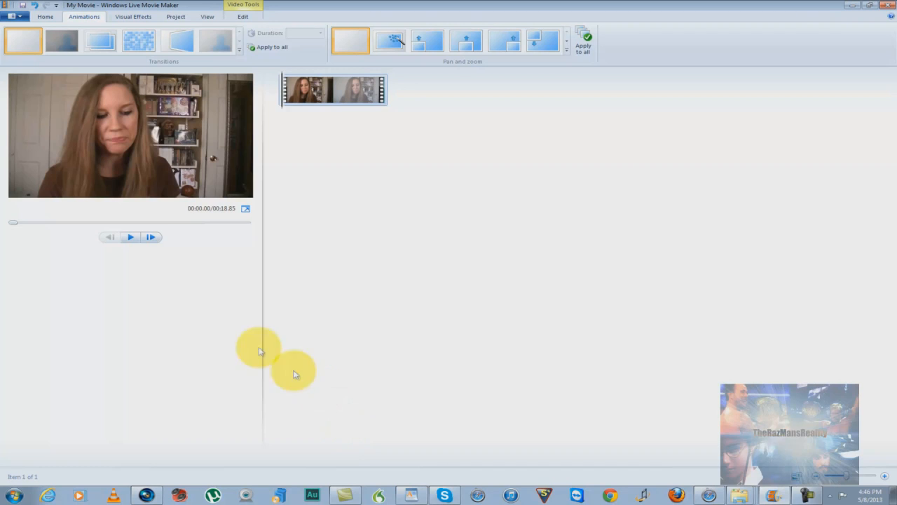
click(129, 16)
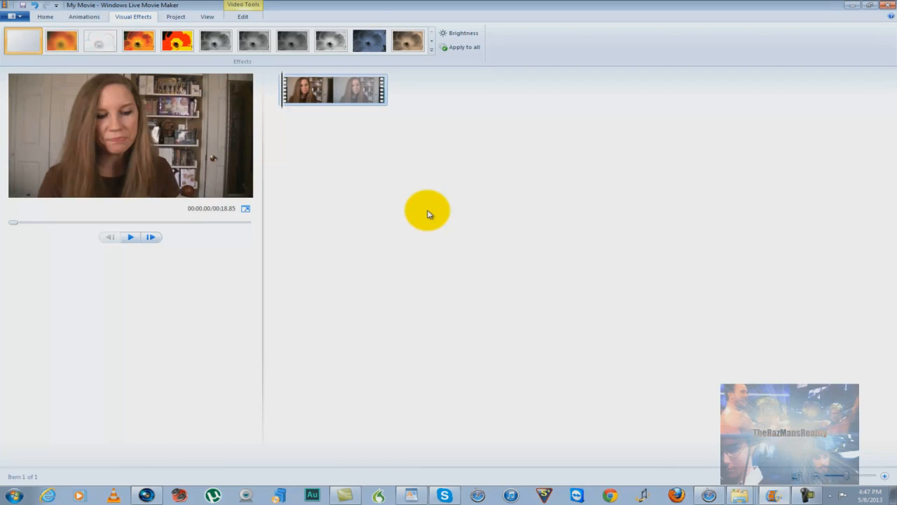
click(176, 17)
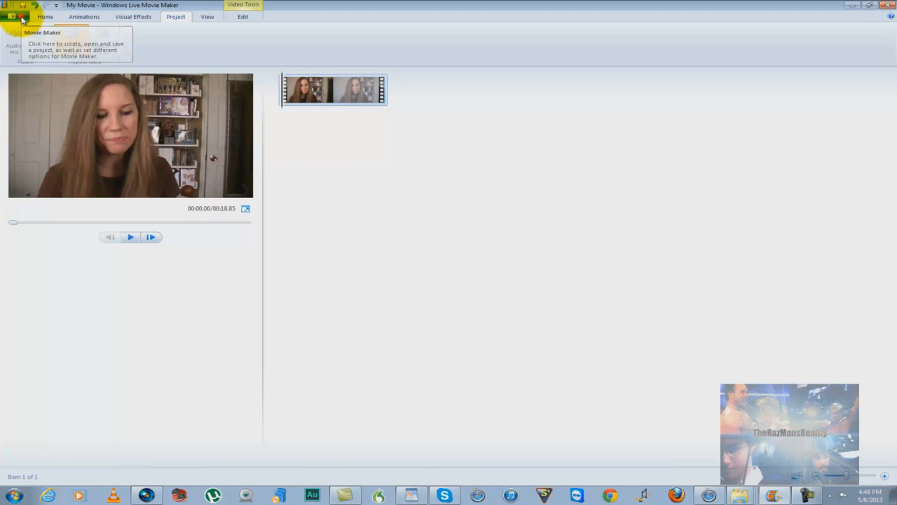
Begin saving the project as a Movie Maker project with the file name Angel Sample
click(52, 83)
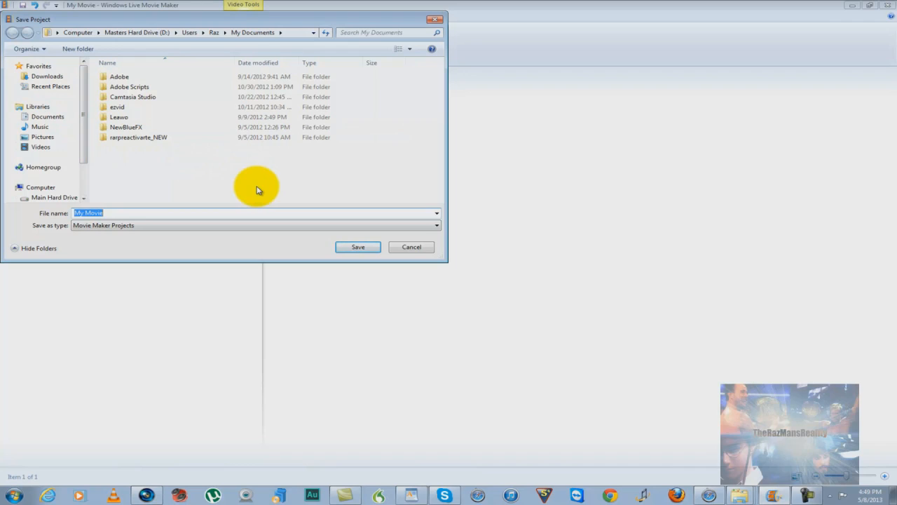
key(BackSpace)
text(A)
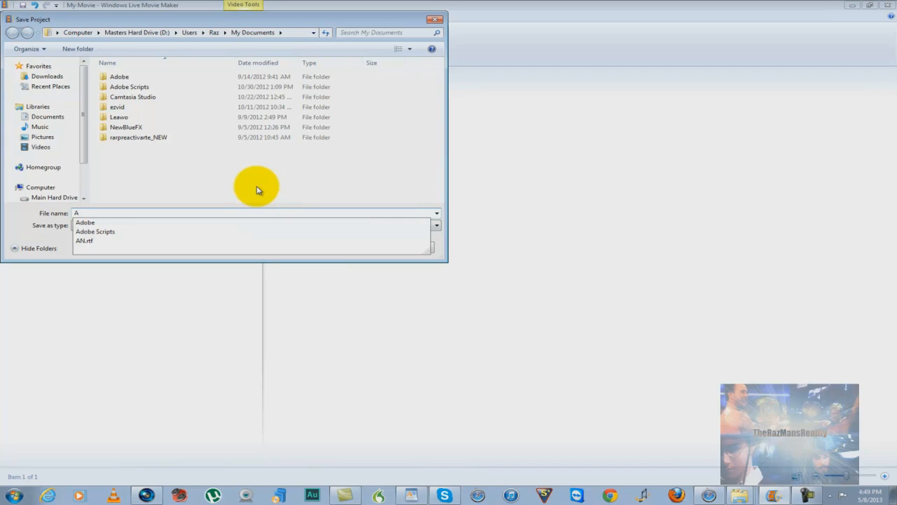
text(nge)
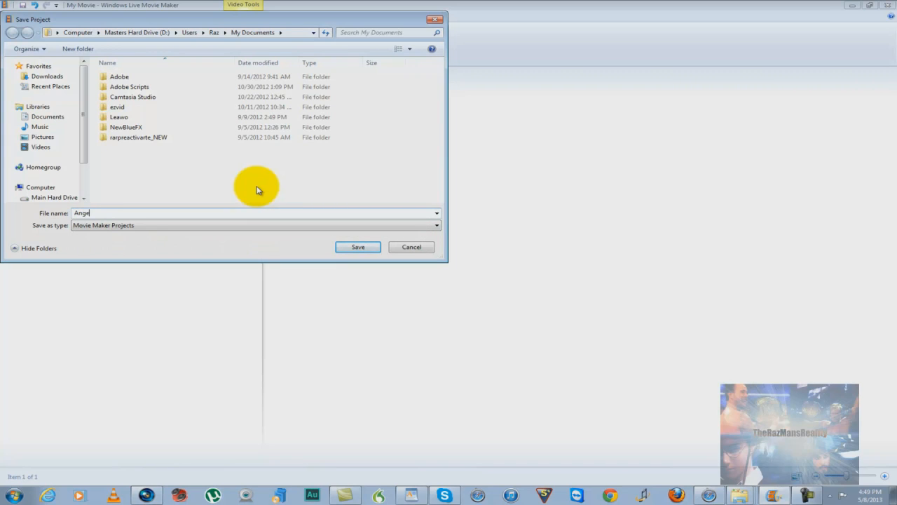
text(l Sample)
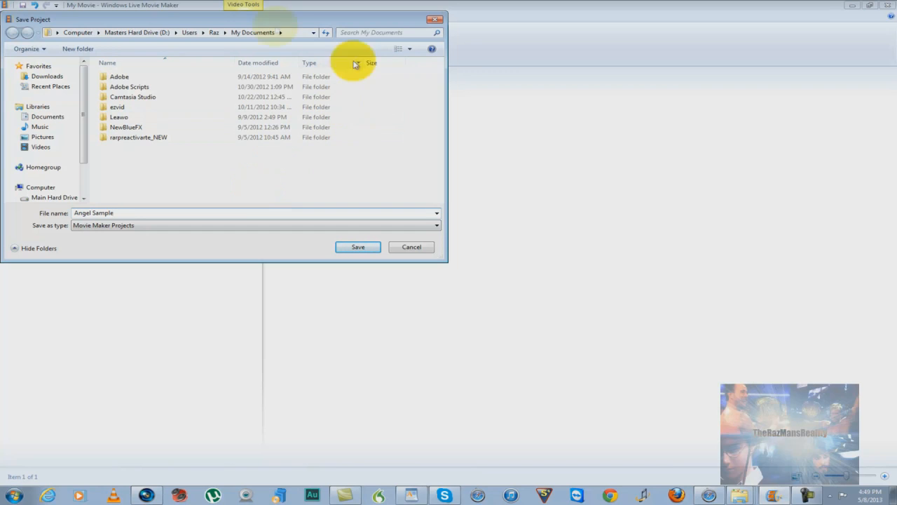
Choose the Raw Footage folder from the recent places as the destination and save the project there
click(59, 87)
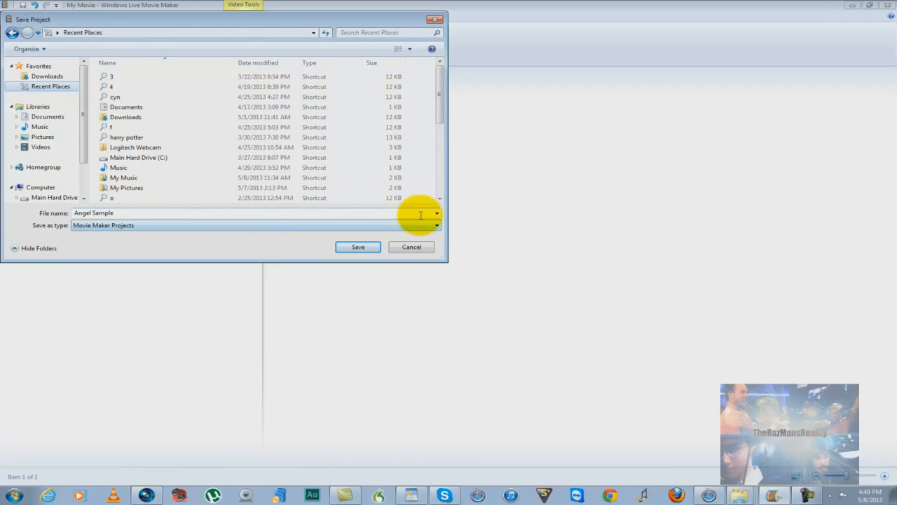
click(439, 199)
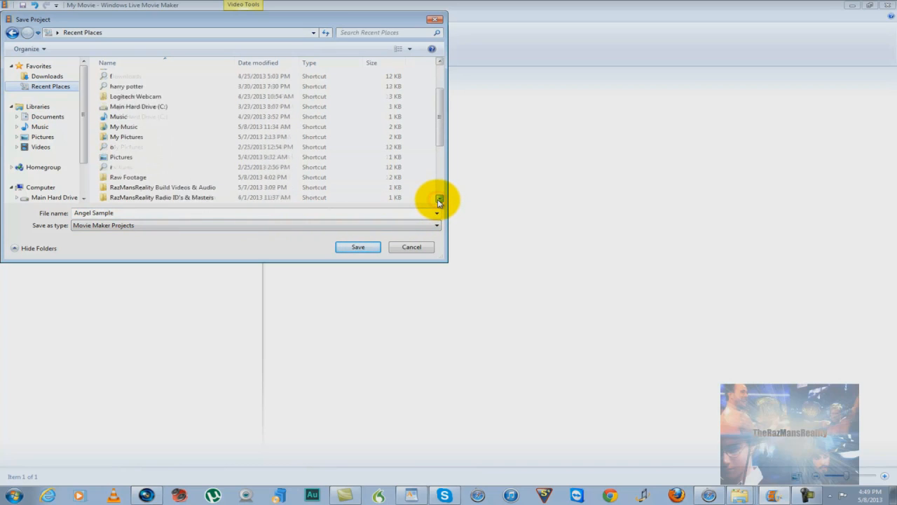
click(121, 169)
double_click(121, 169)
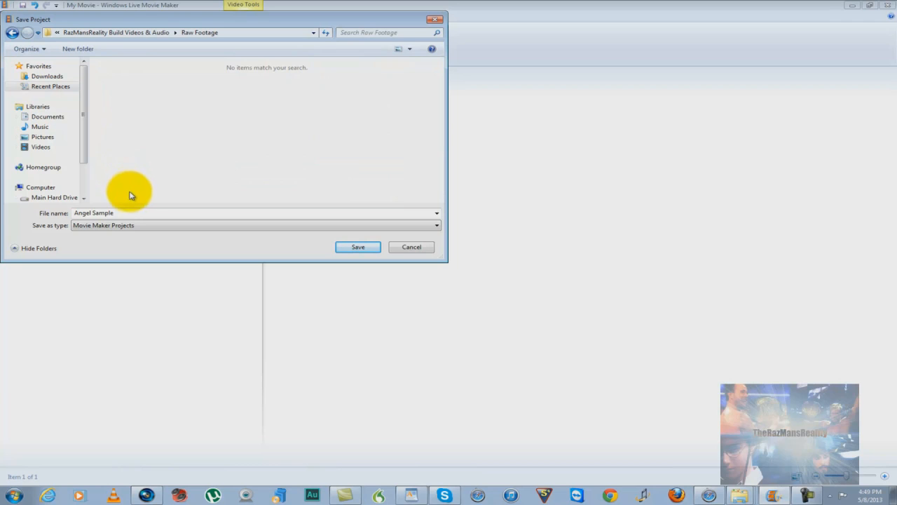
click(354, 248)
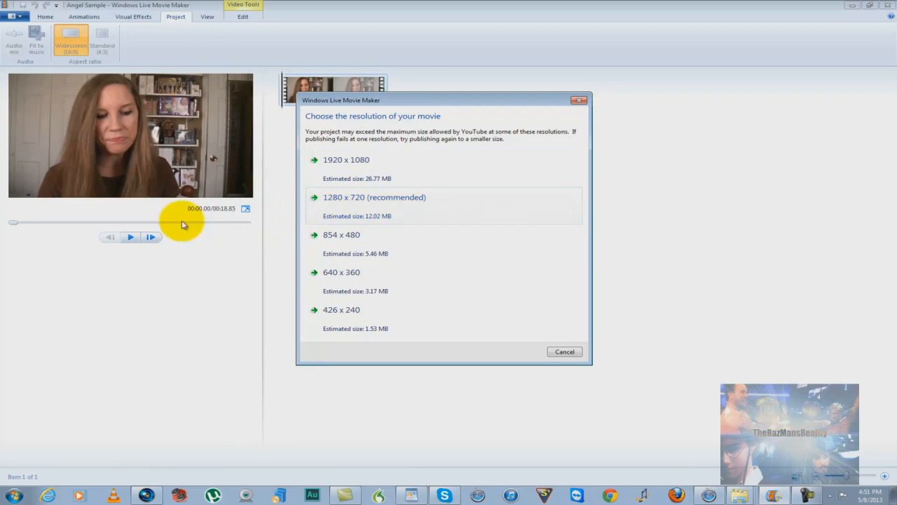
Choose the recommended 1280 x 720 resolution for publishing the movie to YouTube
click(330, 200)
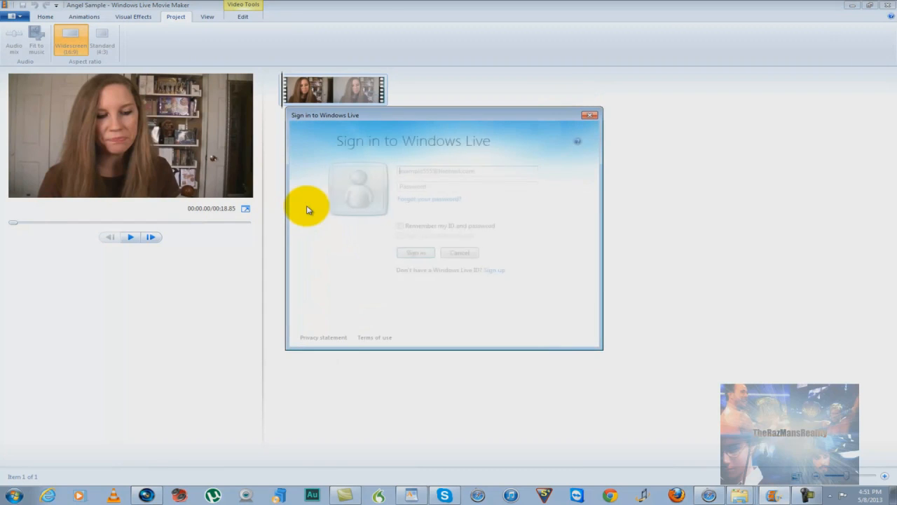